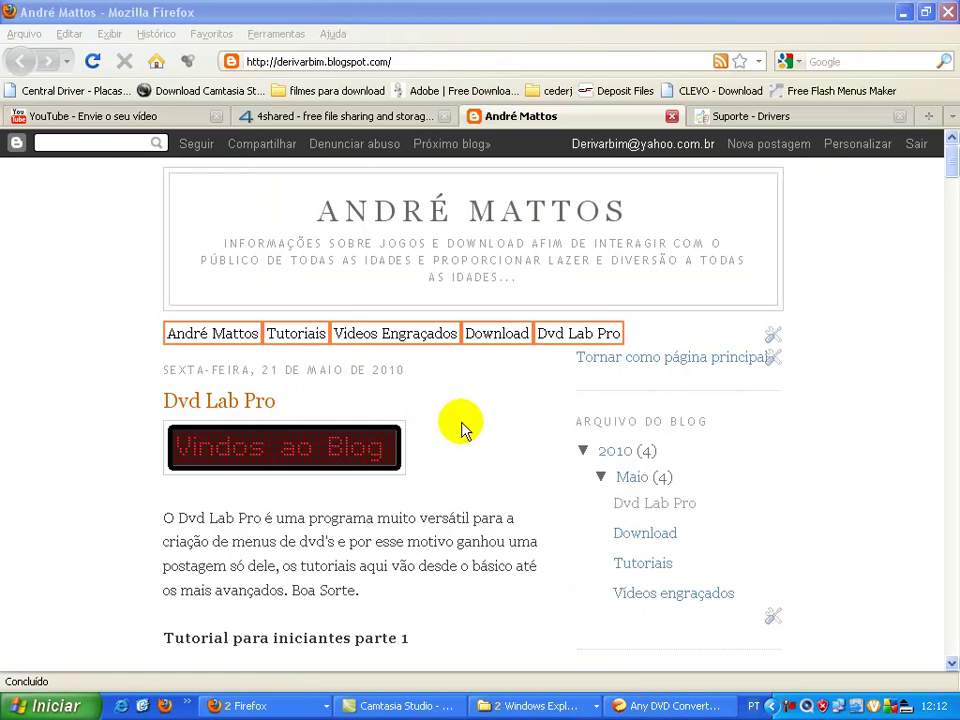
Switch to Any DVD Converter Professional and load the video "teste 00_00_00-00_00_10" from the FFOutput folder.
left_click(658, 706)
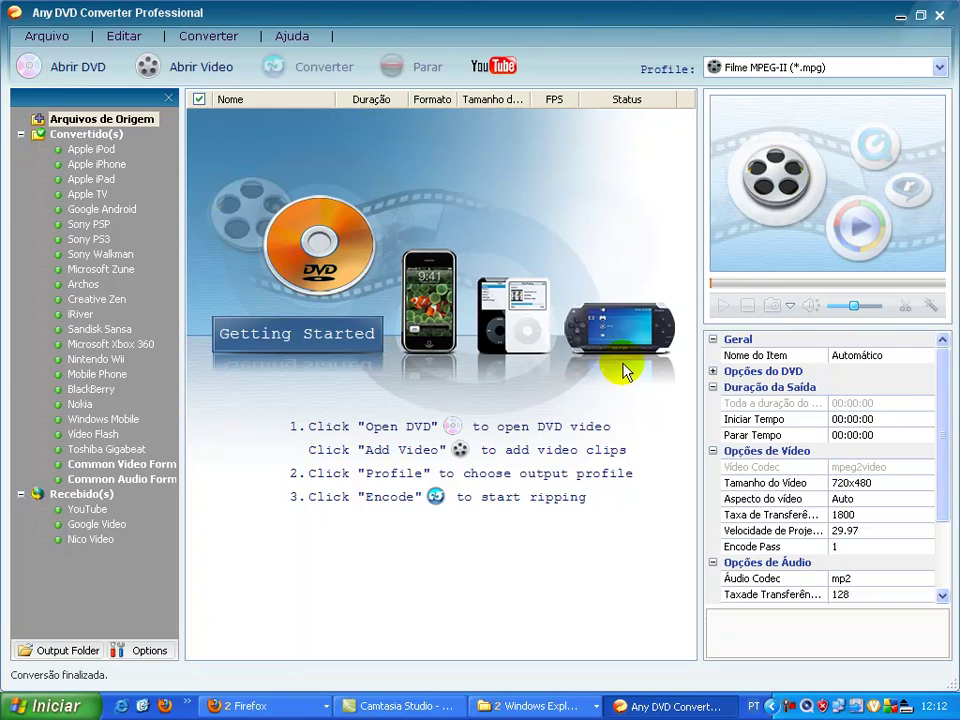
left_click(185, 68)
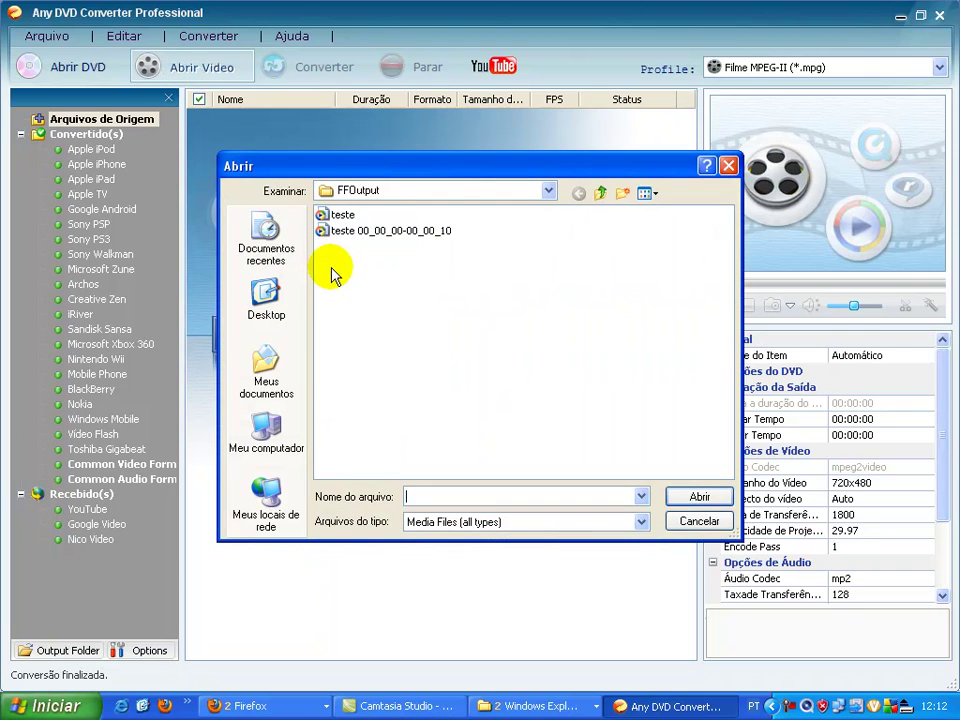
left_click(398, 238)
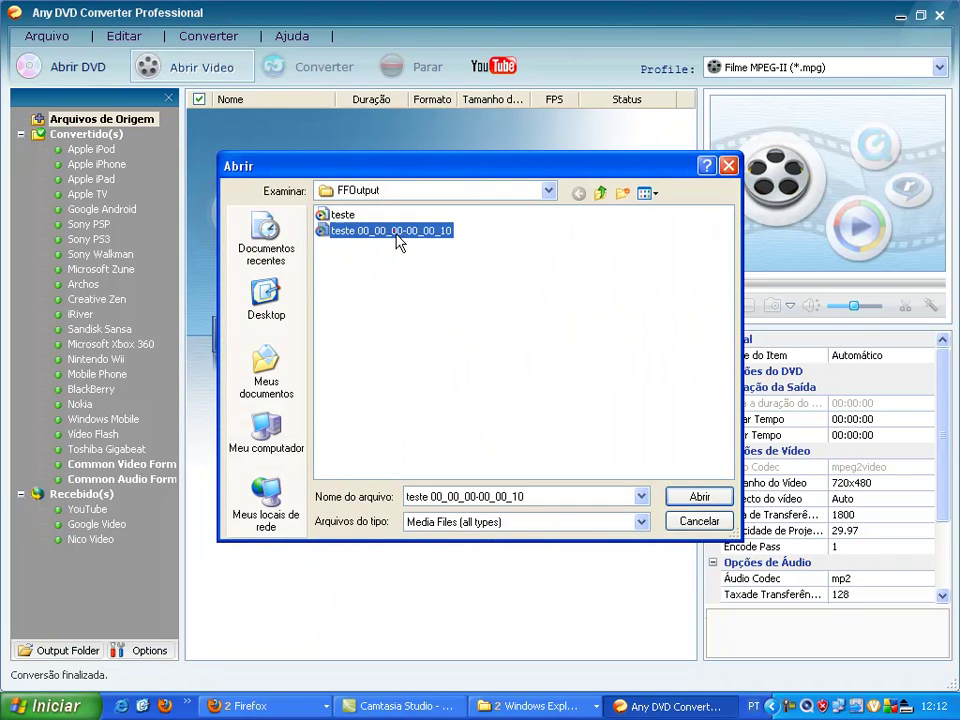
left_click(705, 499)
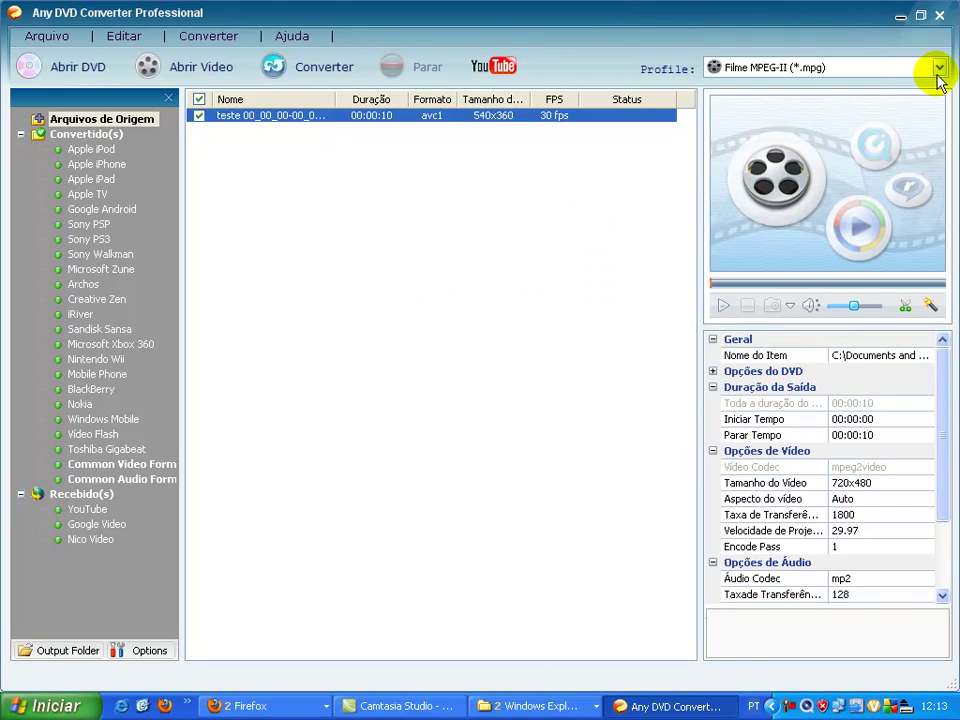
Set the output profile to Filme DVD Video NTSC (*.mpg) from the common video formats.
left_click(878, 67)
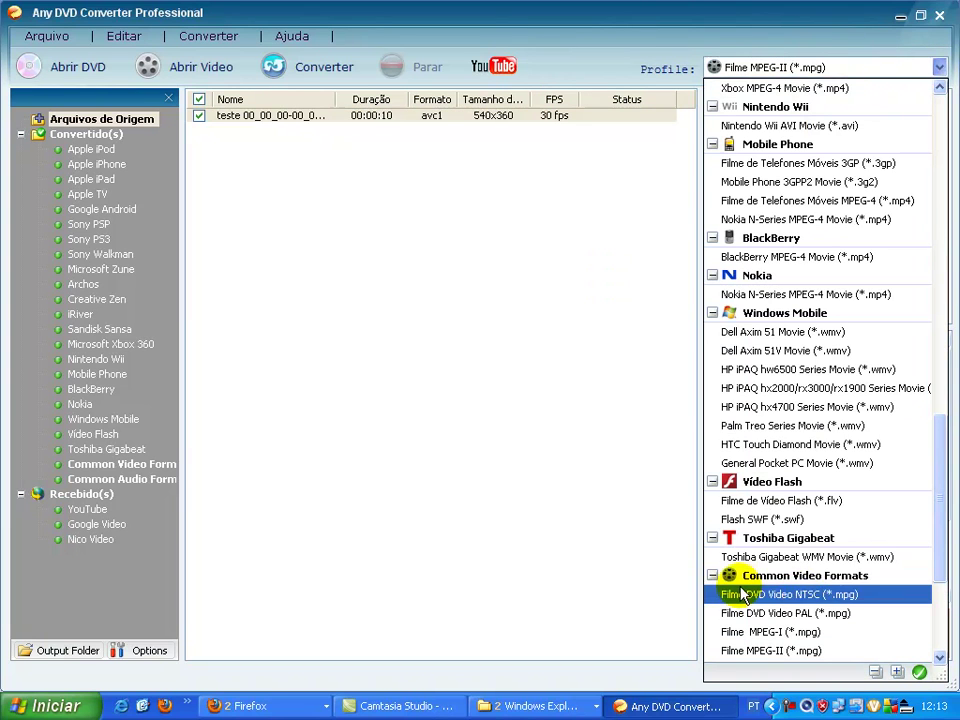
scroll(790, 570, "down", 3)
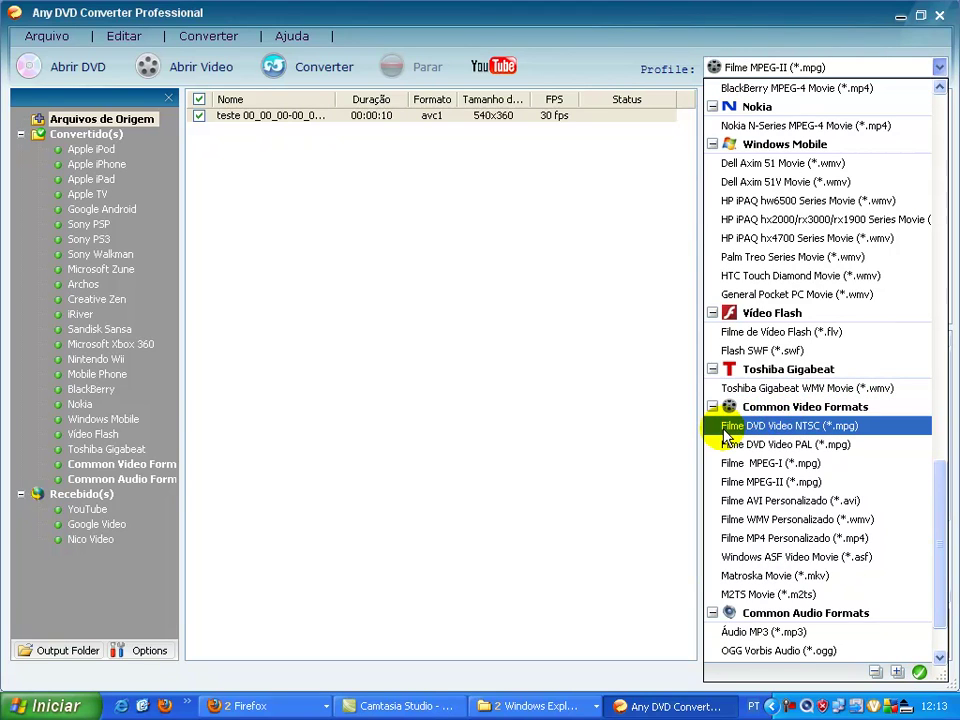
left_click(841, 428)
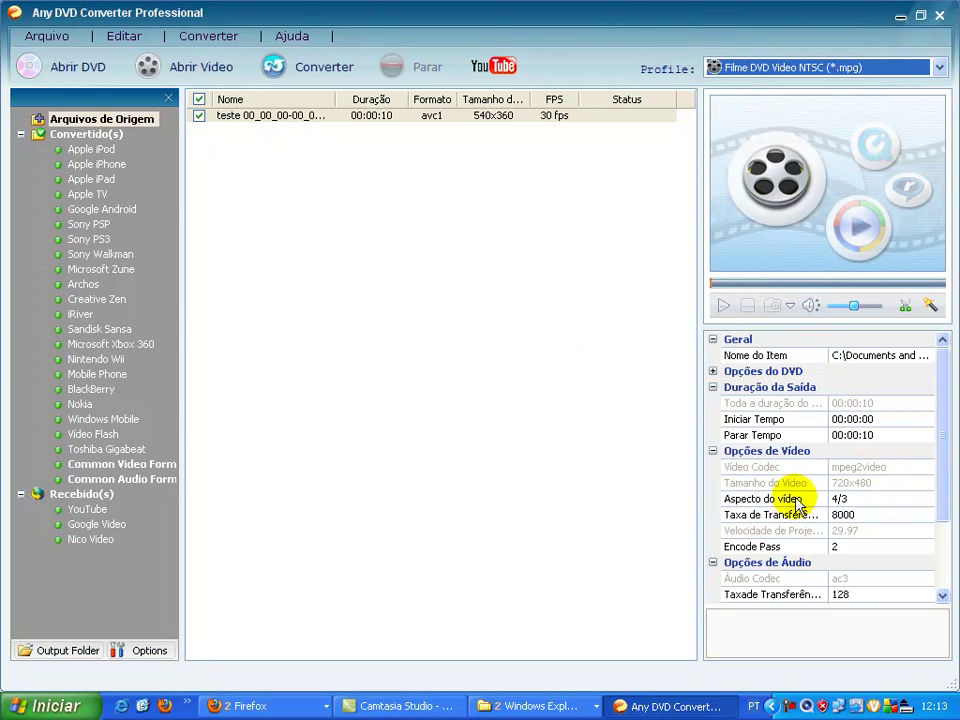
Review the video and audio output options, keep the video aspect at 4/3, and start converting the clip.
left_click(845, 499)
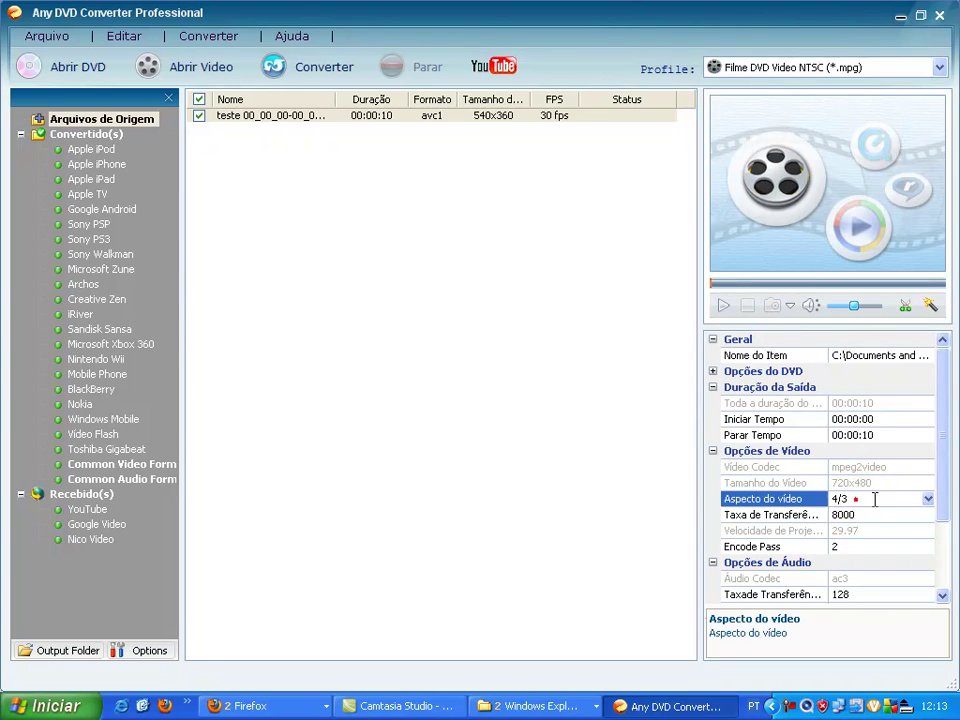
left_click(927, 499)
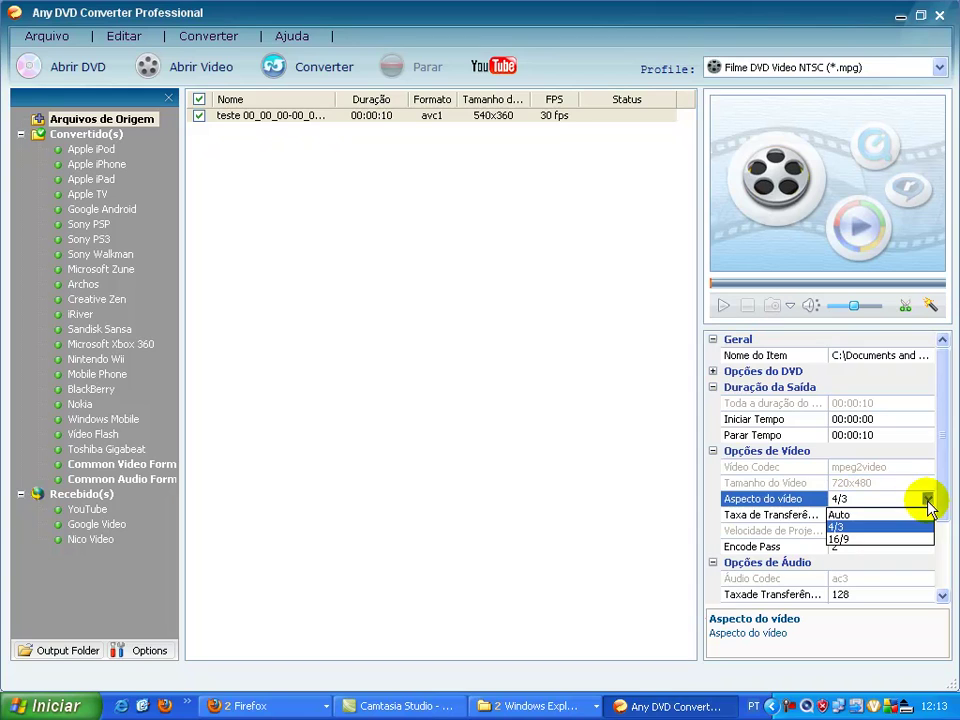
left_click(926, 499)
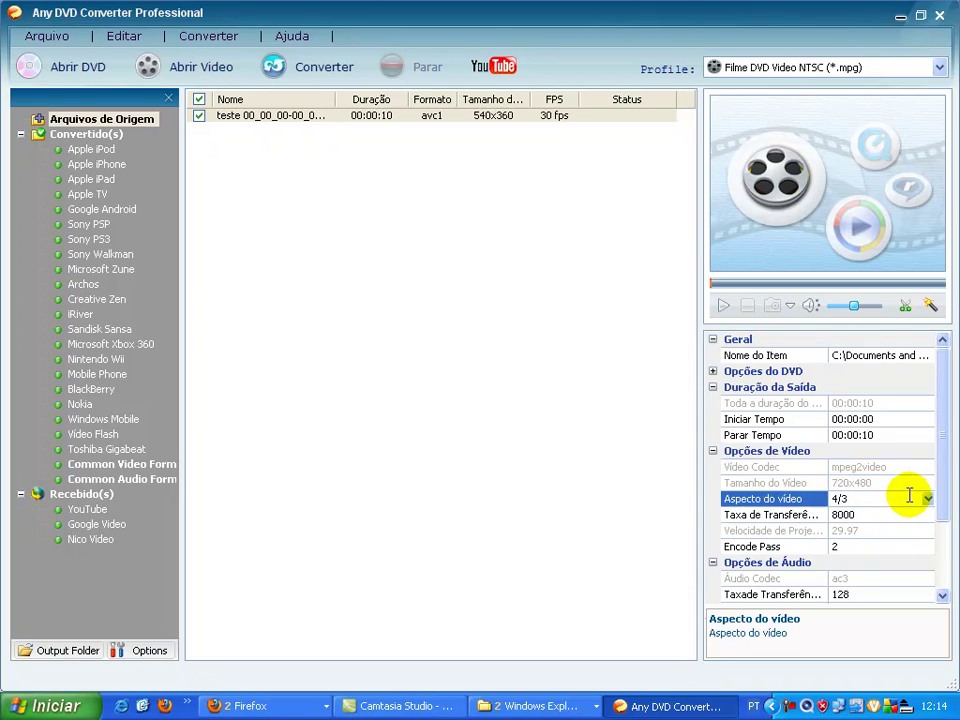
left_click(946, 444)
left_click_drag(949, 460, 943, 514)
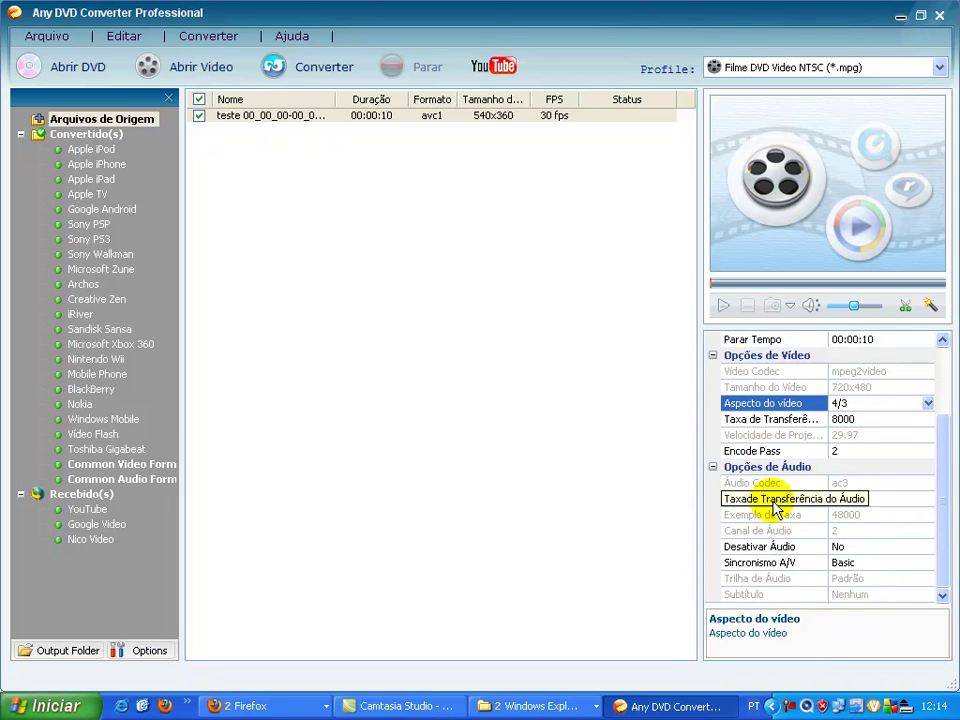
left_click_drag(940, 537, 945, 467)
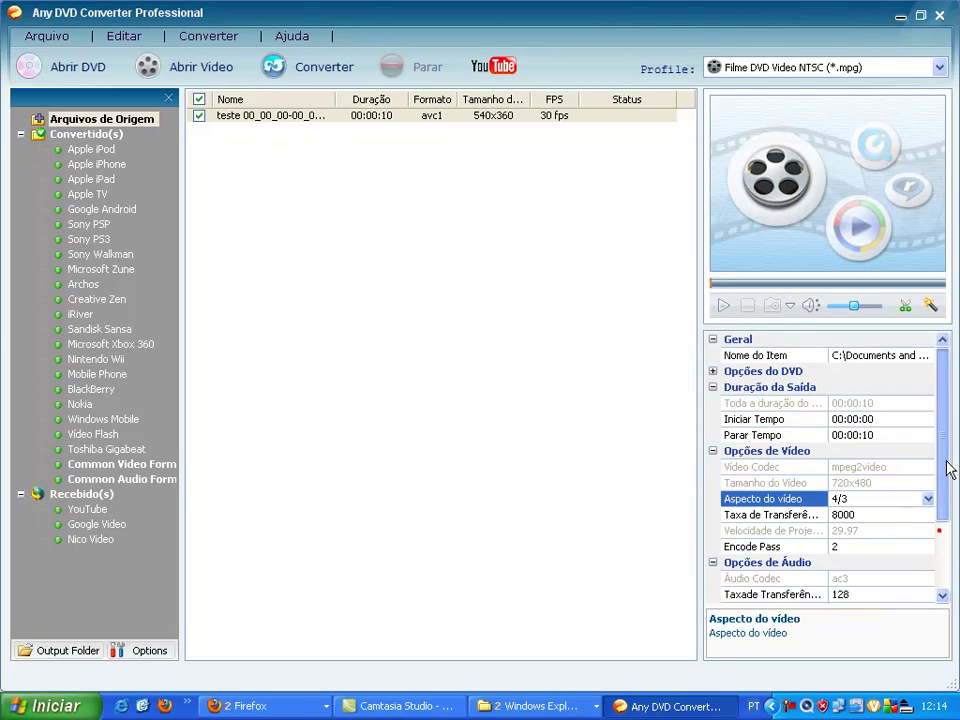
left_click(332, 70)
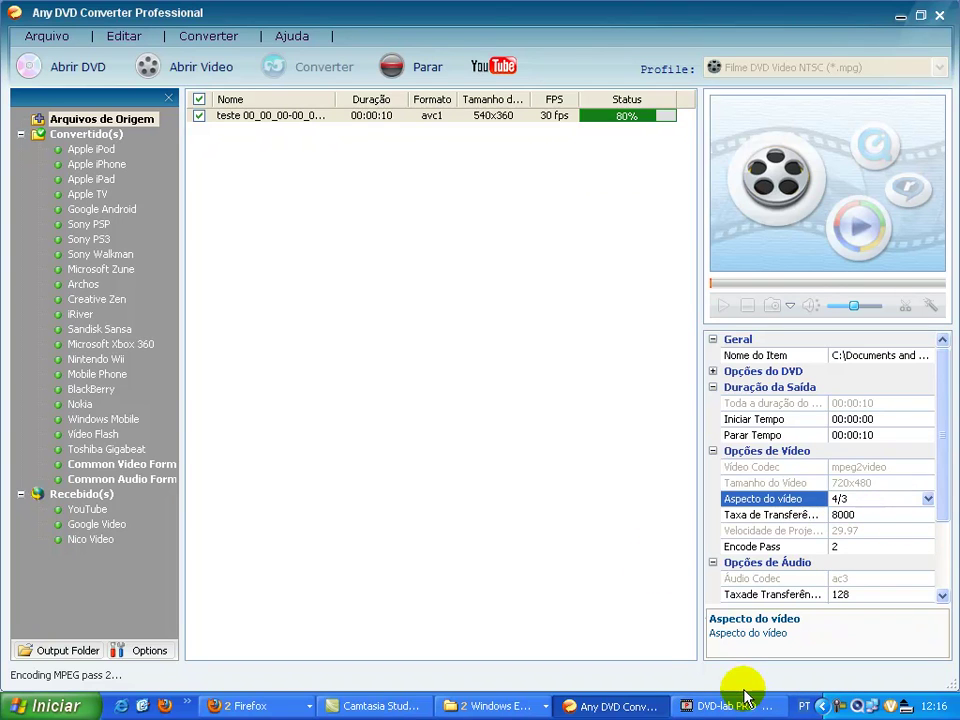
Switch to DVD-lab PRO and open the project properties to check the target system and menu size.
left_click(712, 705)
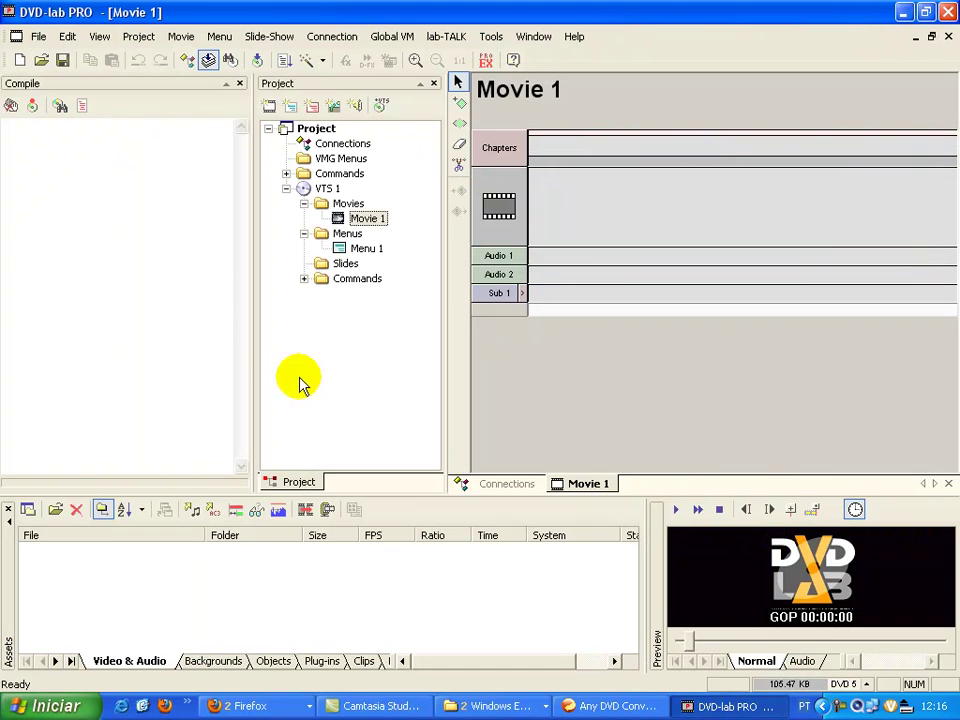
left_click(142, 37)
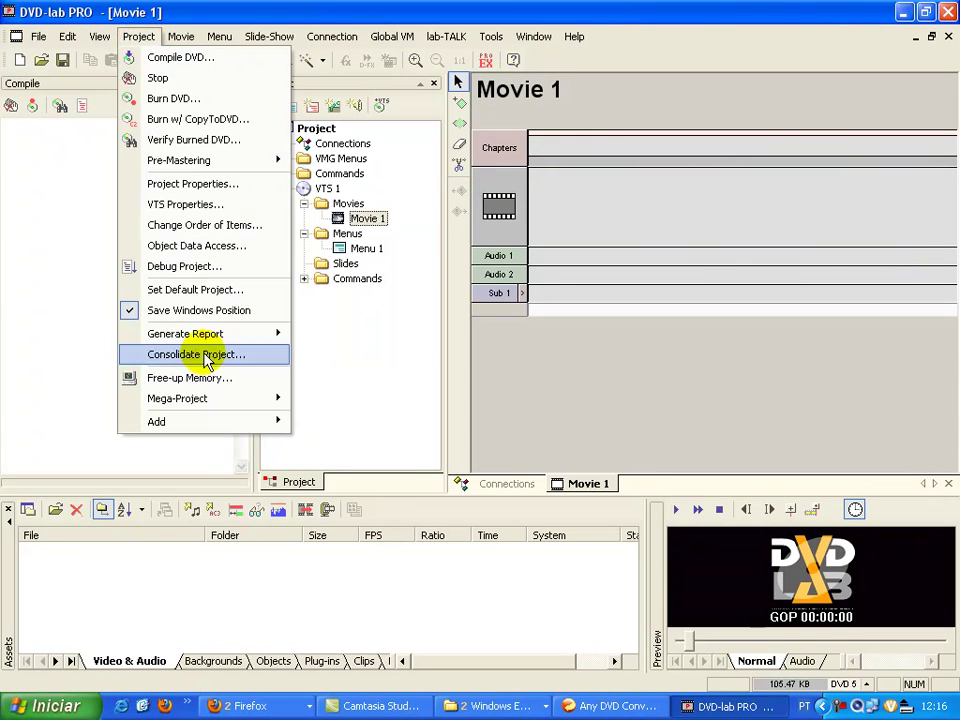
left_click(198, 184)
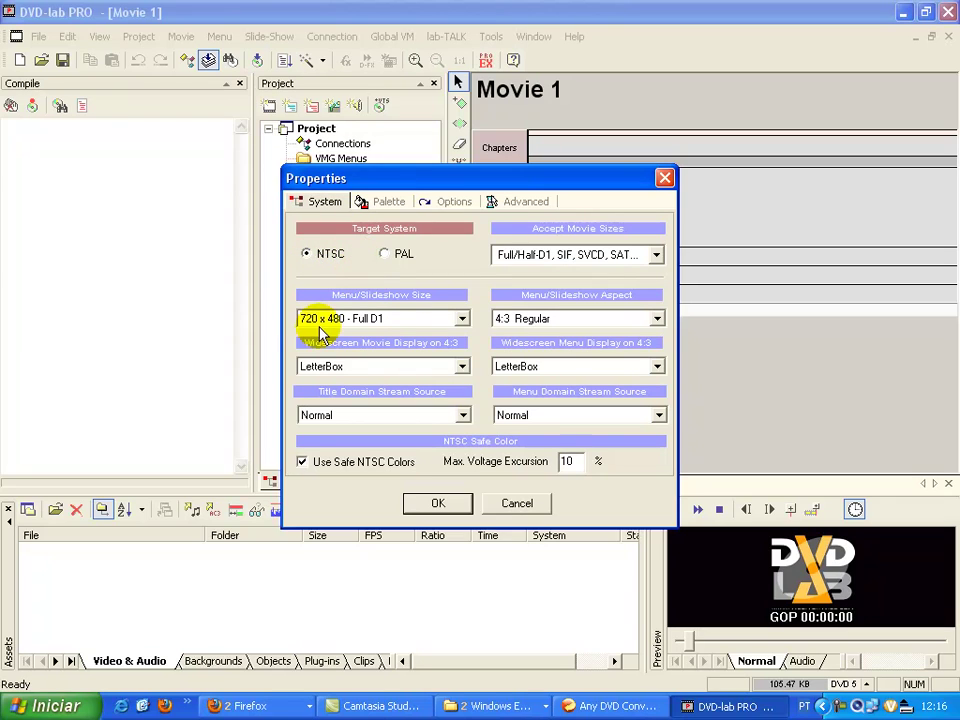
Try the 16:9 Widescreen menu aspect, return it to 4:3 Regular, cancel the project properties and close DVD-lab PRO.
left_click(522, 320)
left_click(525, 348)
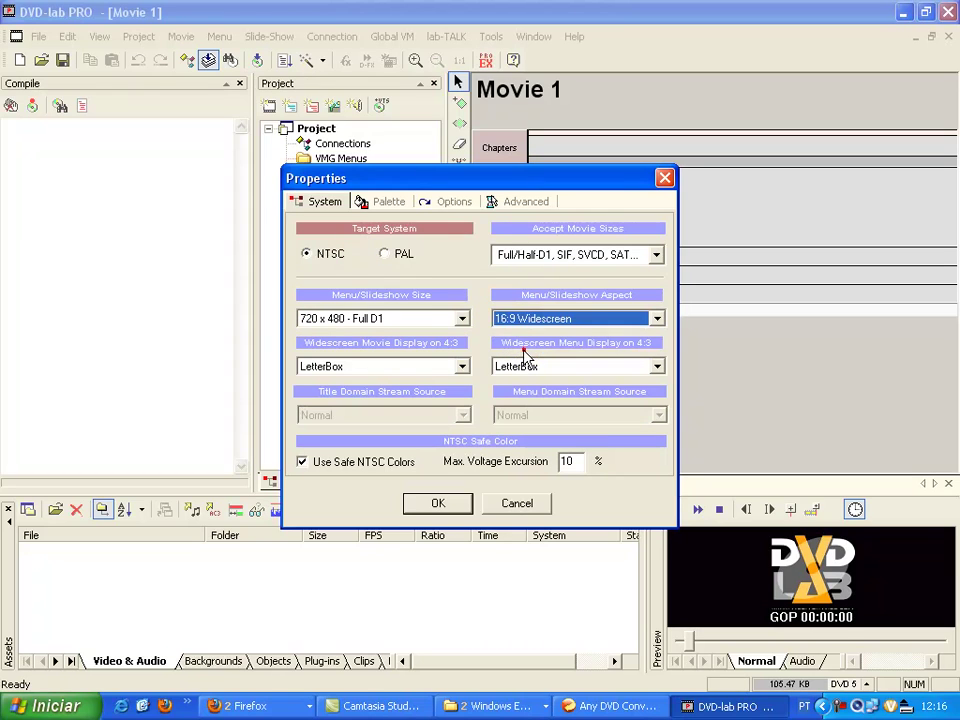
left_click(527, 319)
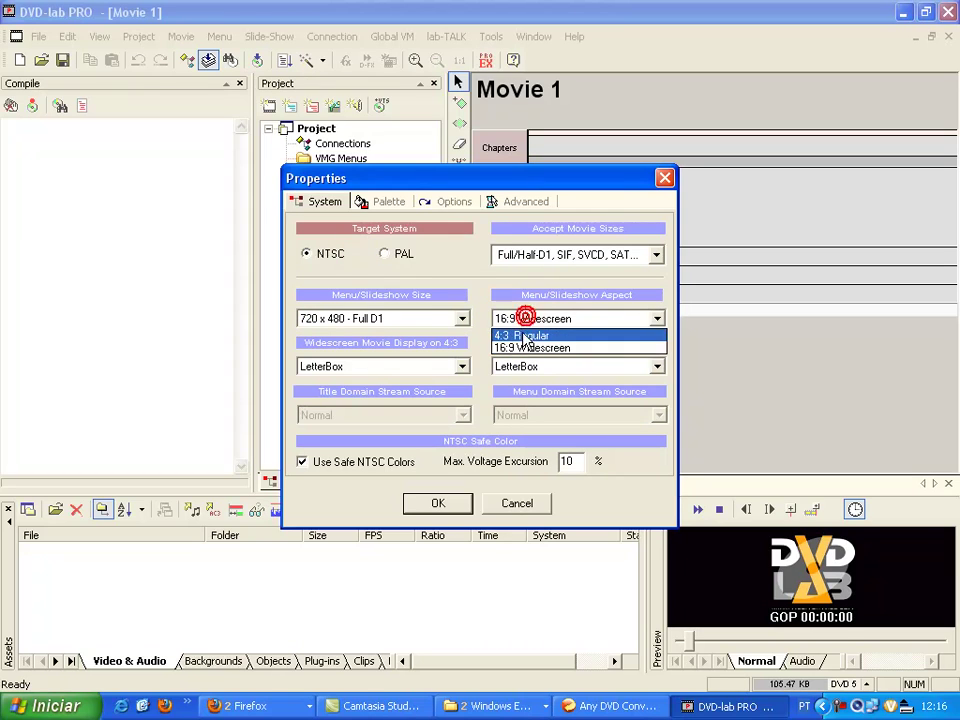
left_click(521, 334)
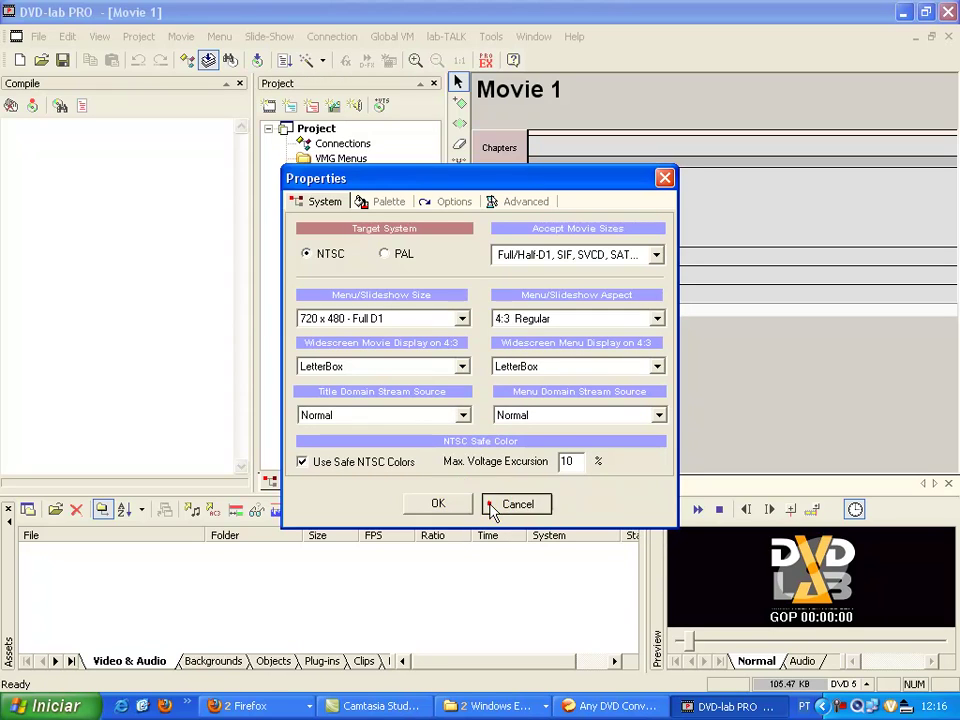
left_click(489, 505)
left_click(948, 12)
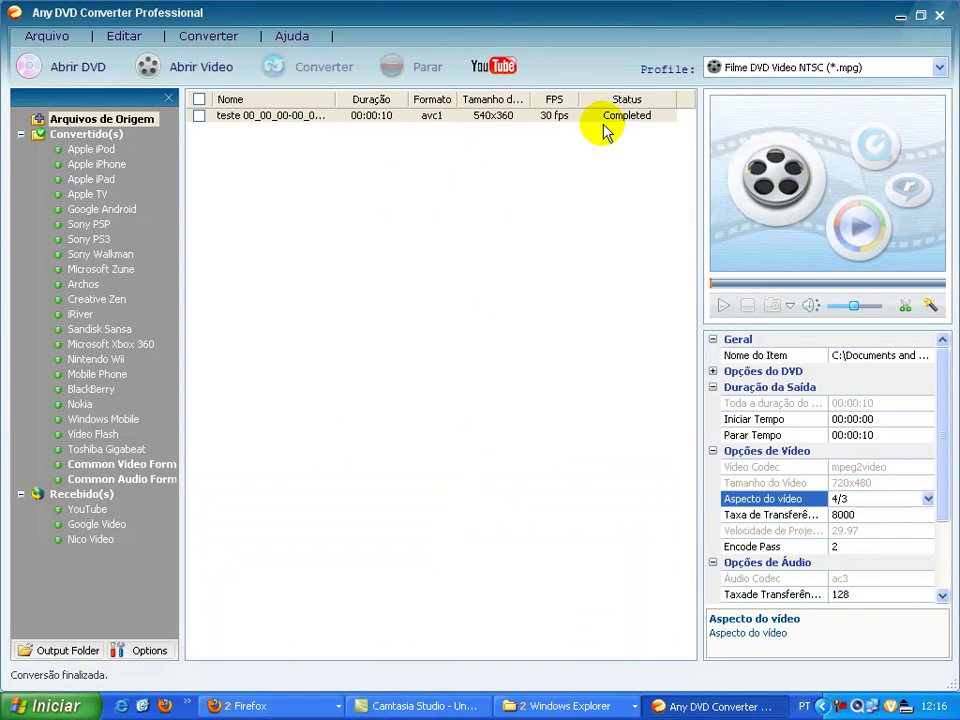
Locate the converted MPEG-2 clip in the DVD_NTSC subfolder of Any DVD Converter Professional inside Meus documentos.
left_click(606, 120)
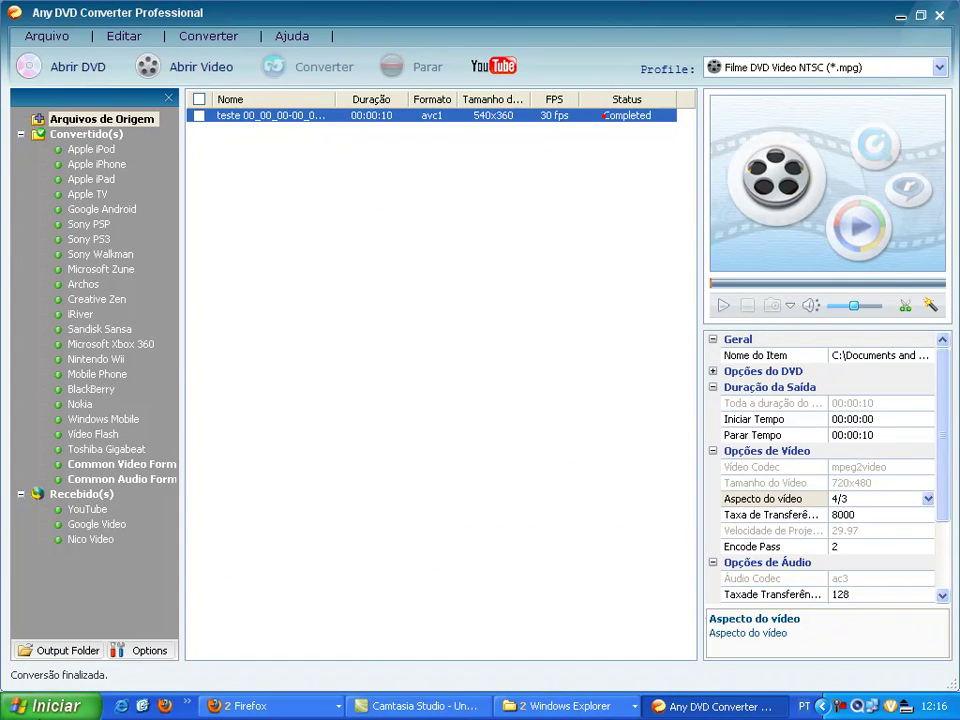
left_click(45, 706)
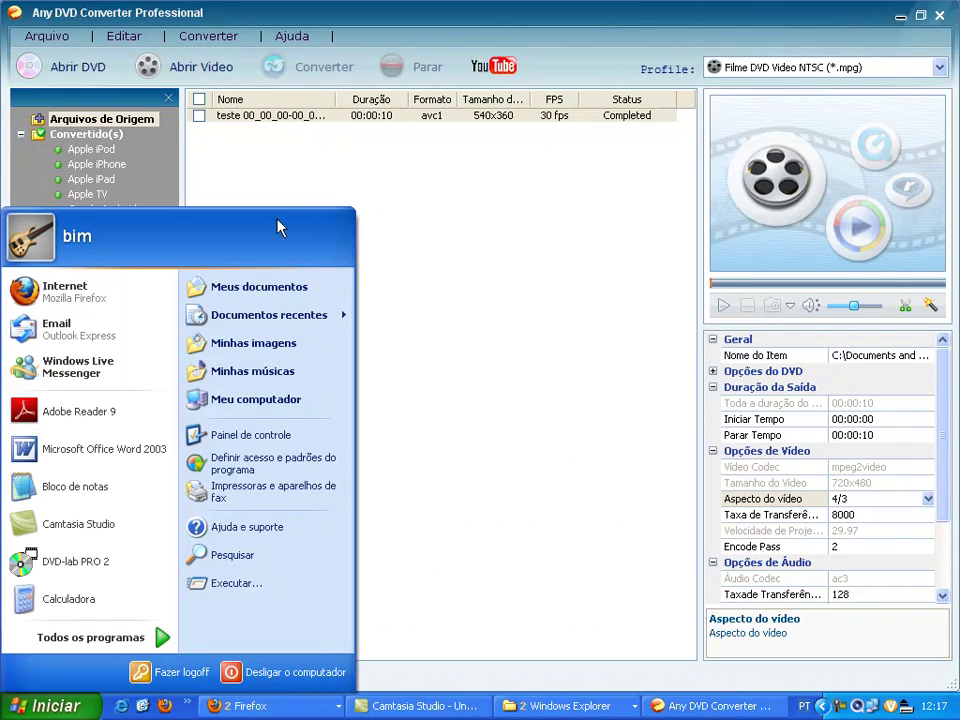
left_click(290, 286)
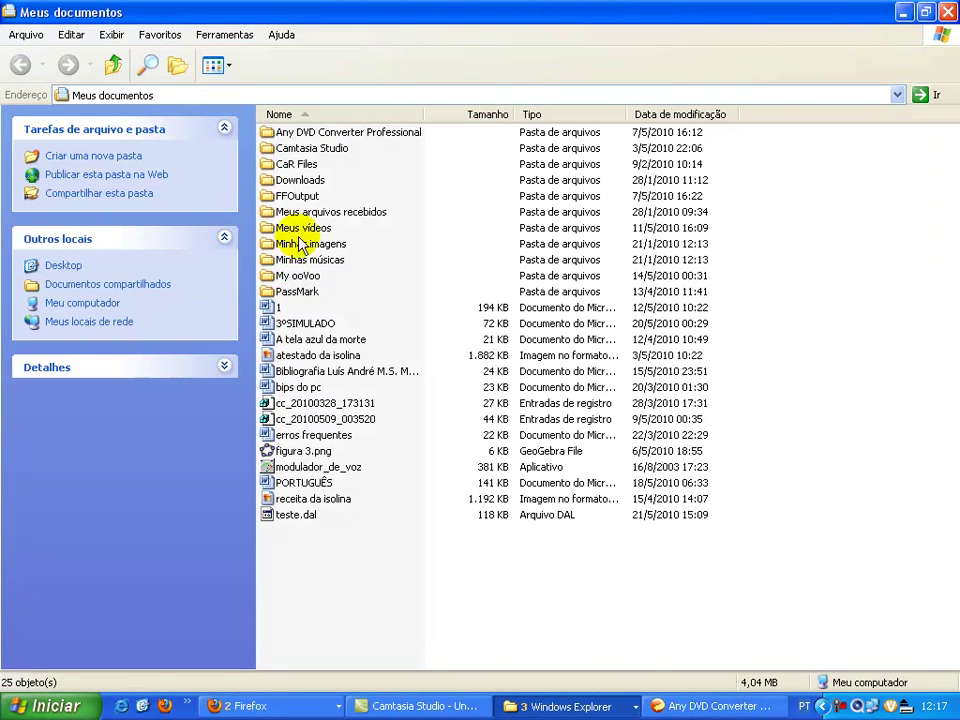
left_click(311, 183)
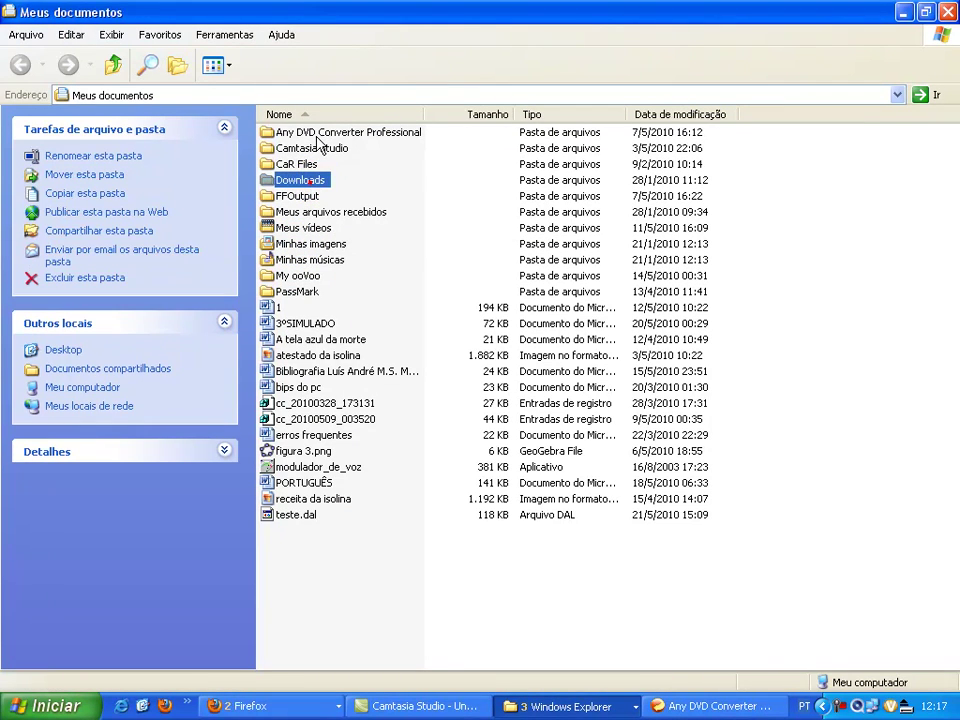
left_click(318, 134)
double_click(315, 131)
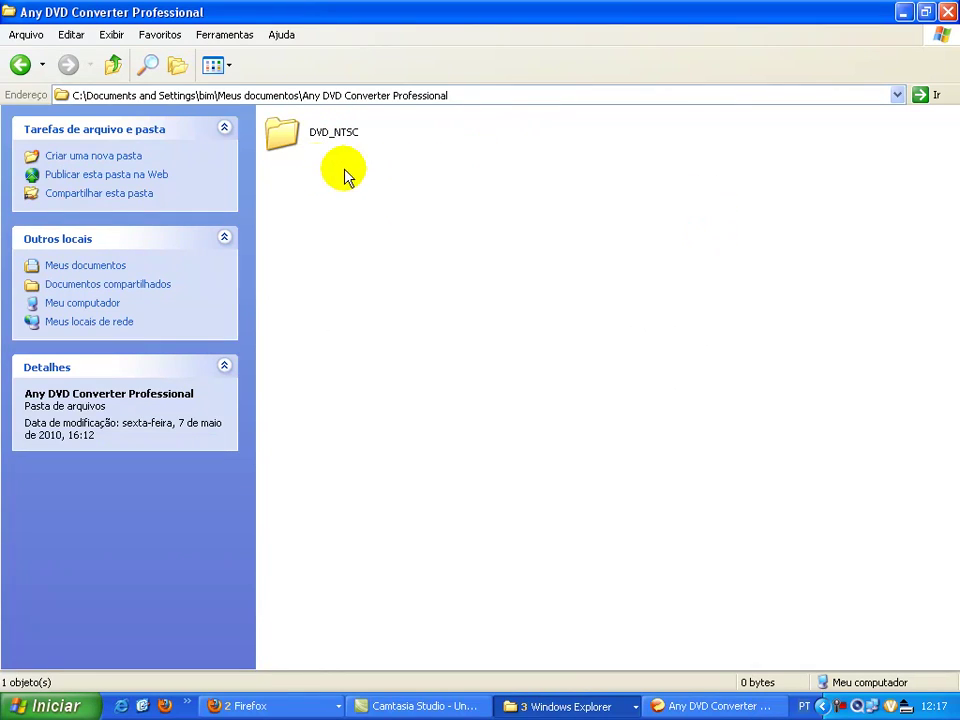
left_click(311, 144)
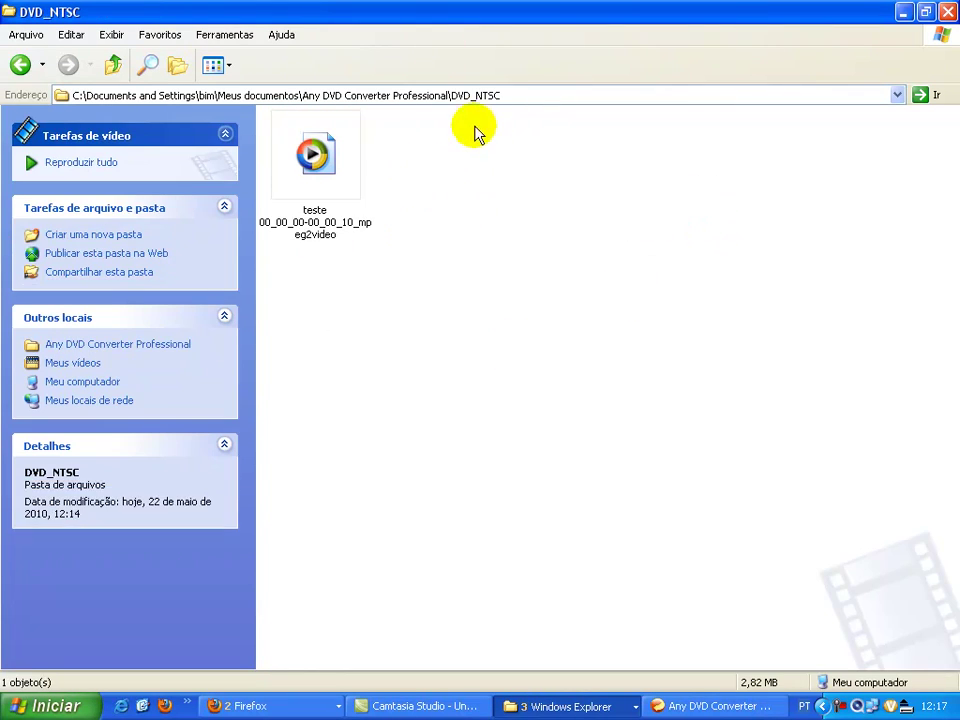
left_click(358, 165)
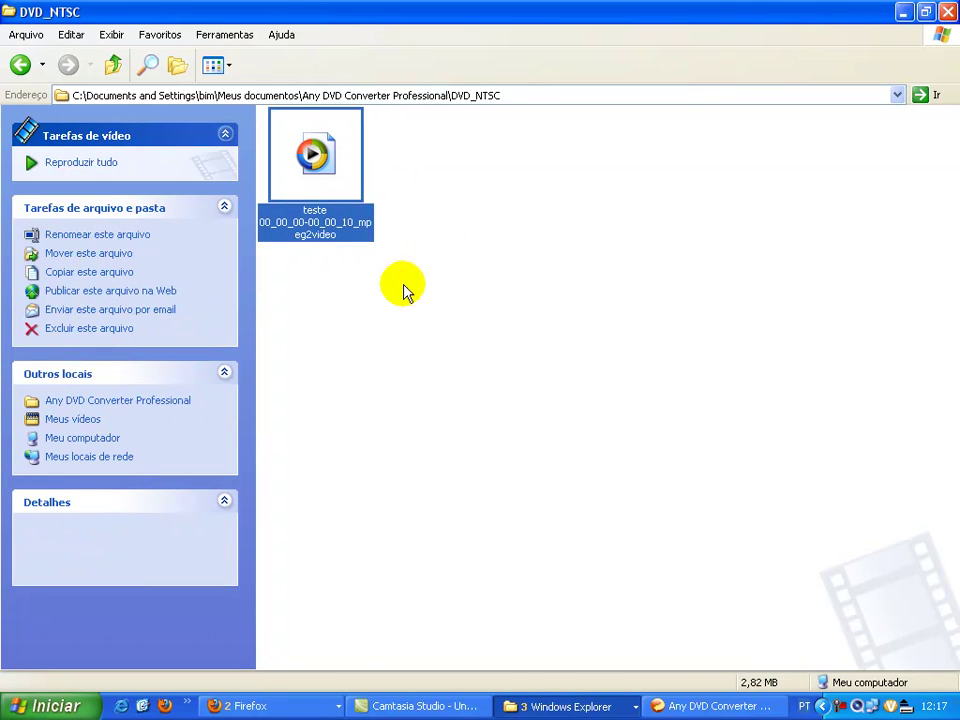
left_click(496, 352)
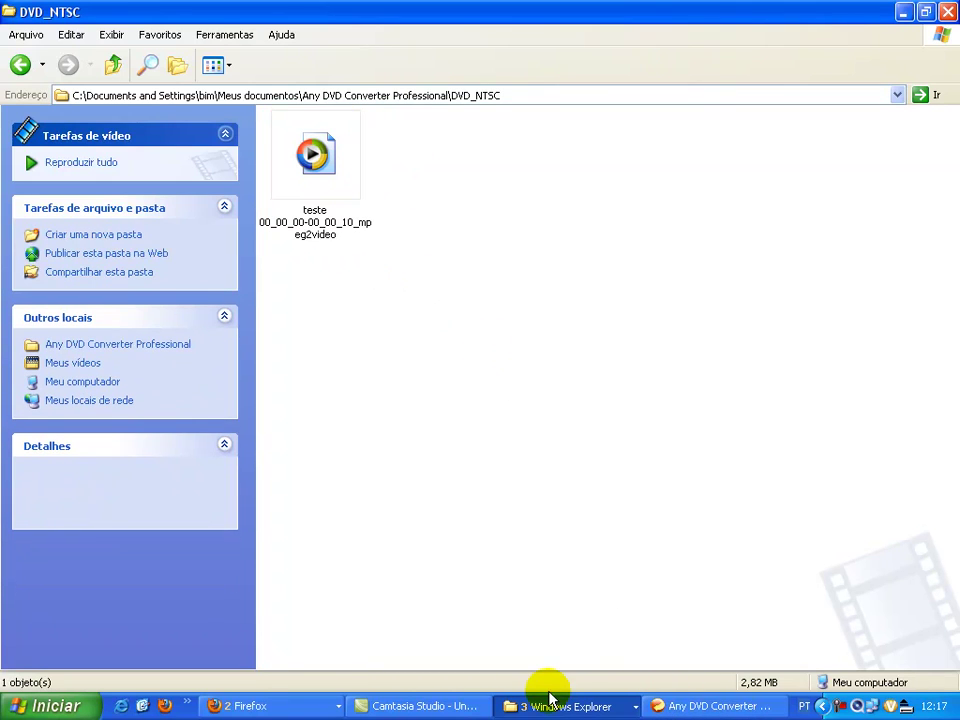